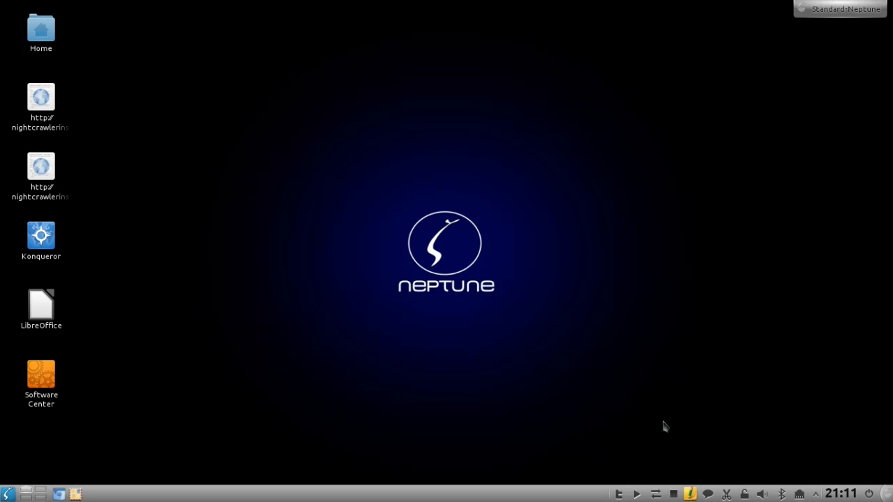
Search the desktop's command launcher for "work" and clear the search text.
key(alt+F2)
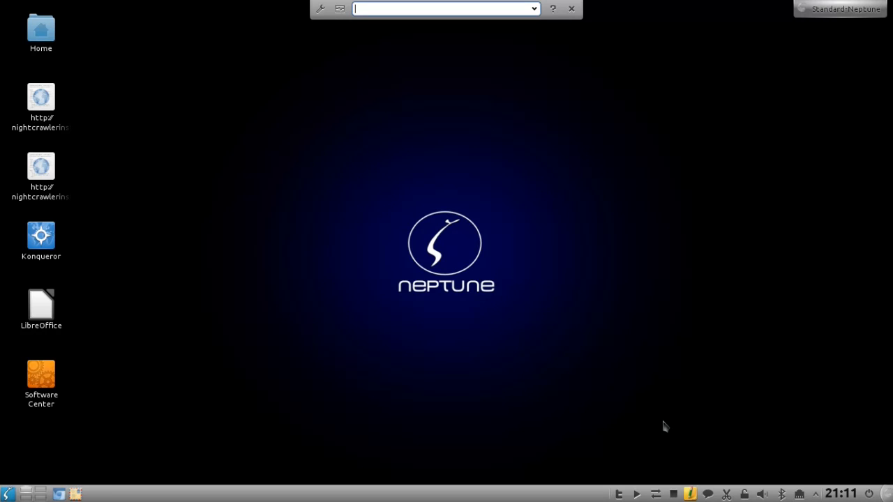
text(work)
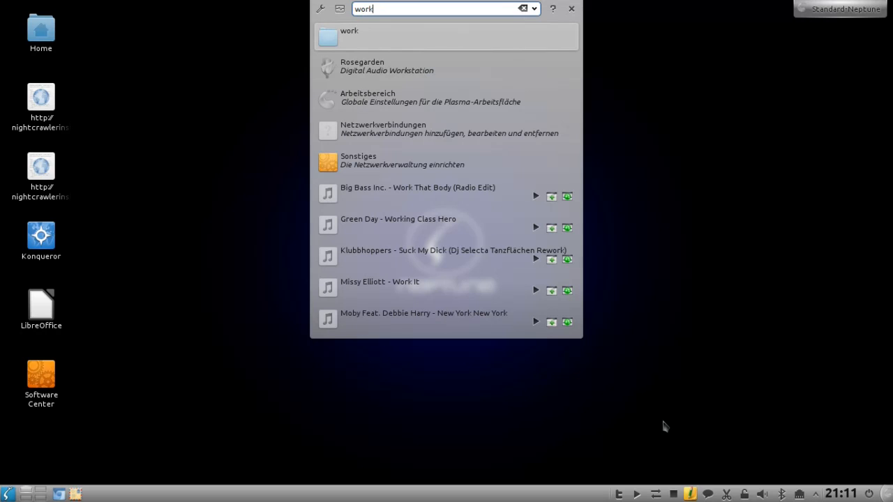
key(BackSpace)
key(BackSpace)
key(BackSpace)
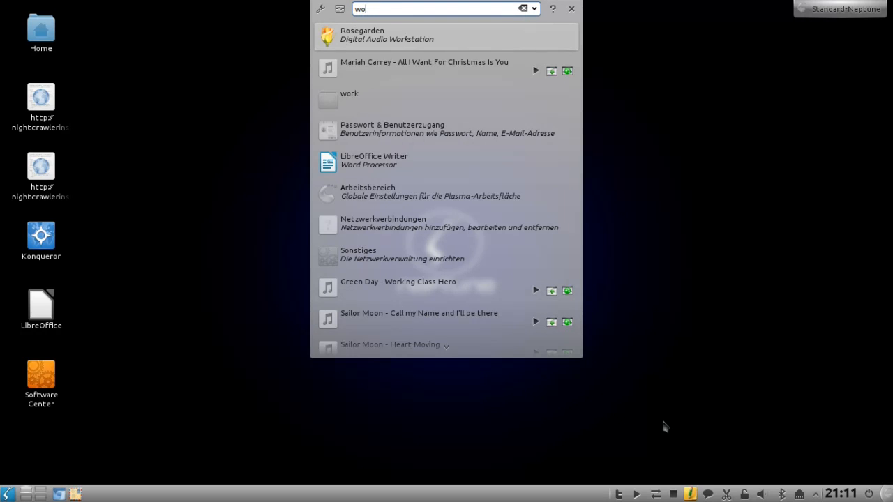
key(BackSpace)
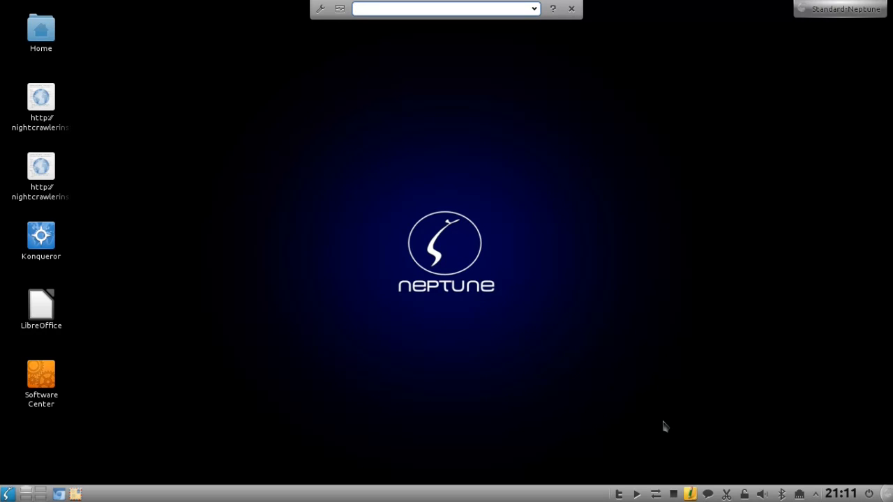
Search the launcher for "Zevenos" and open the selected match.
text(Zeven)
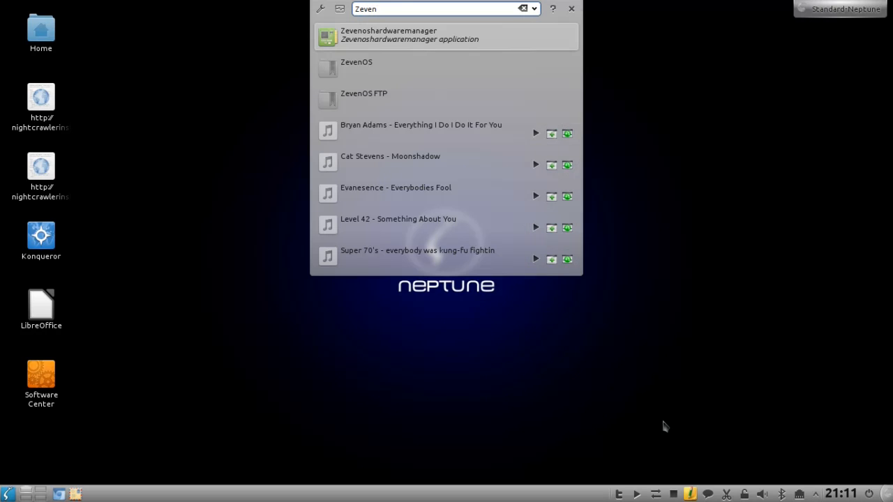
text(os)
key(Return)
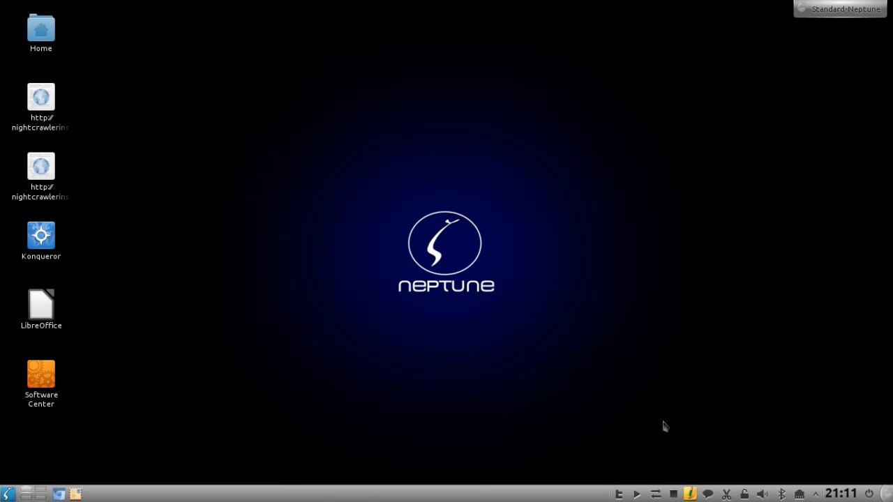
Open the launcher's settings, look through the available modules down to Webkürzel and Wikipedia, and close the settings.
key(alt+F2)
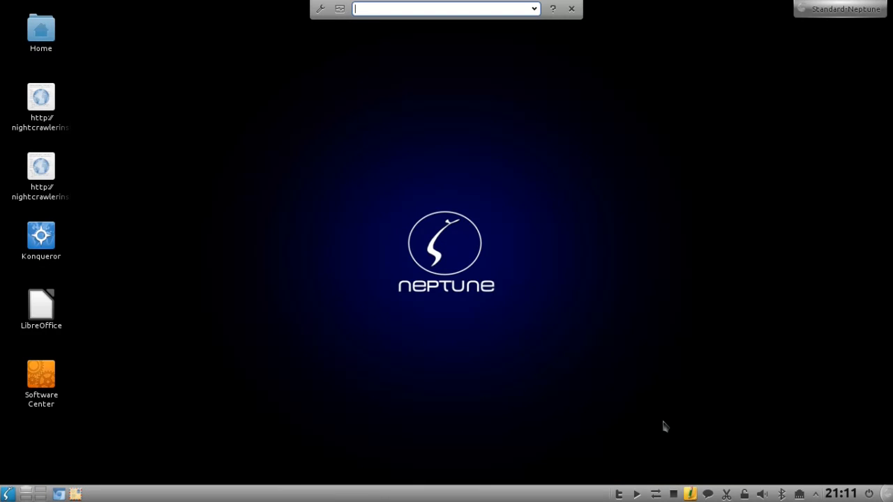
click(315, 12)
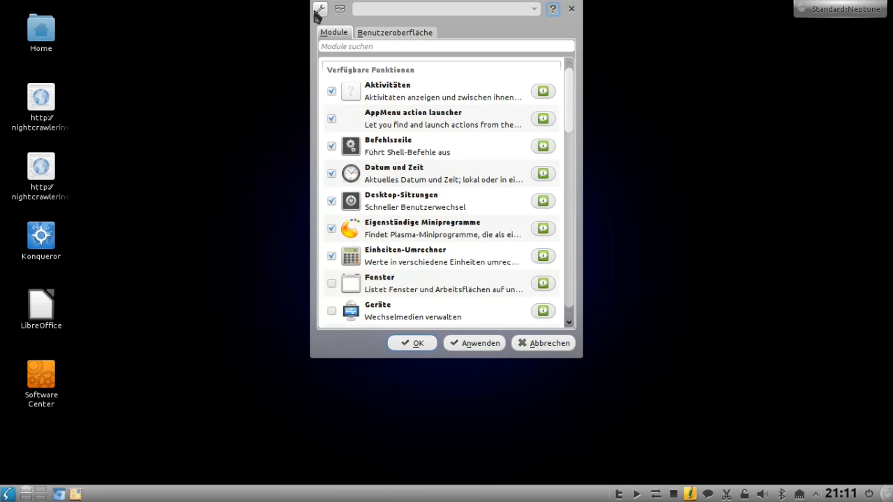
drag(571, 125, 568, 202)
scroll(568, 202, down, 2)
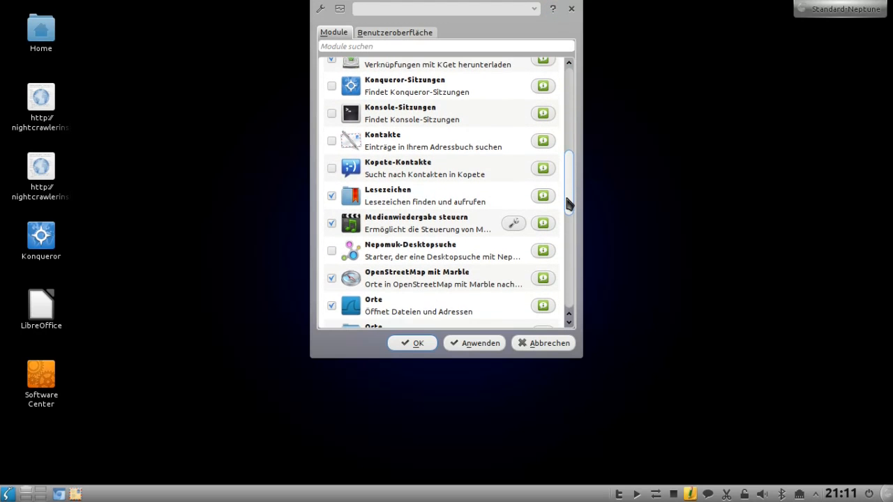
click(441, 190)
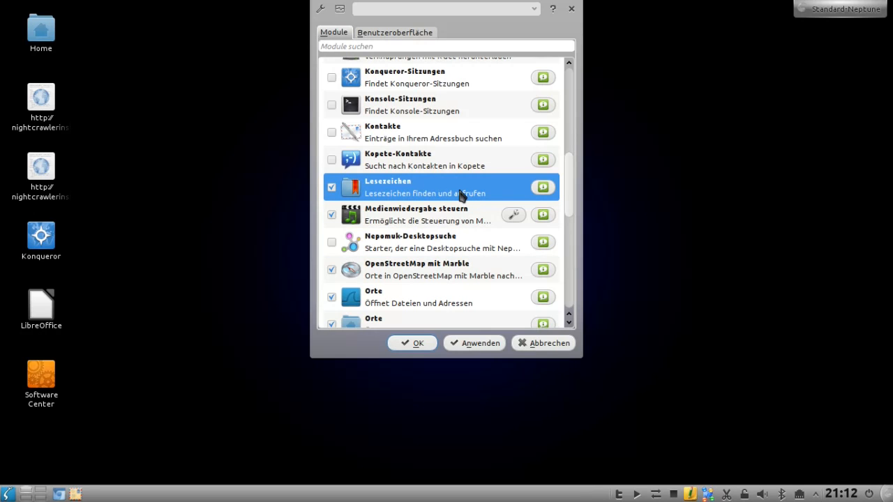
drag(570, 208, 578, 309)
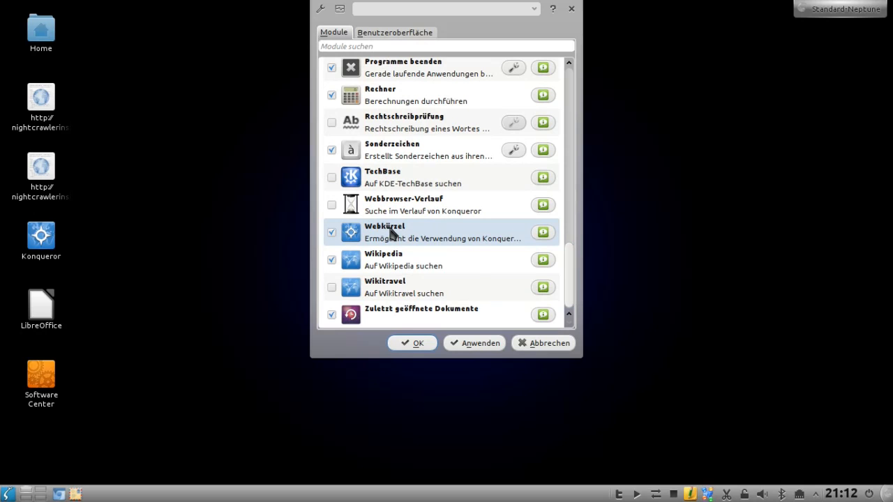
click(412, 343)
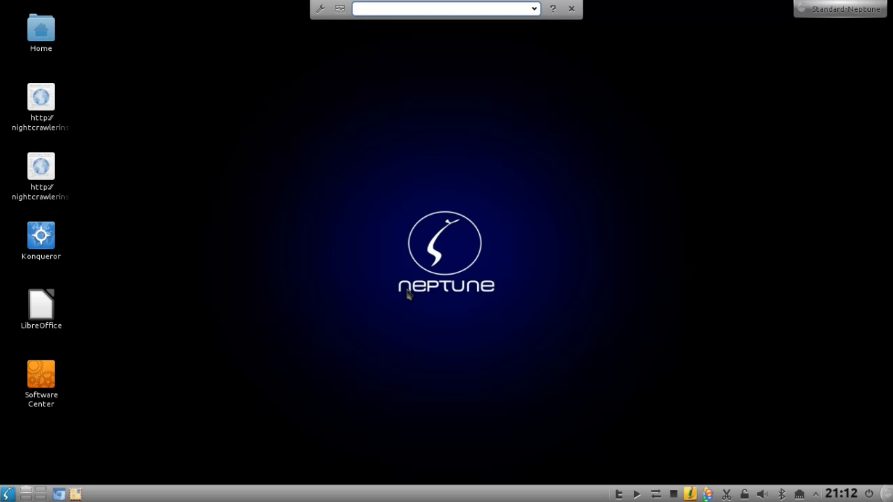
Look up "doppelpunkt" on dict.cc from the launcher with the de2en: web shortcut and close the browser.
text(de2en: do)
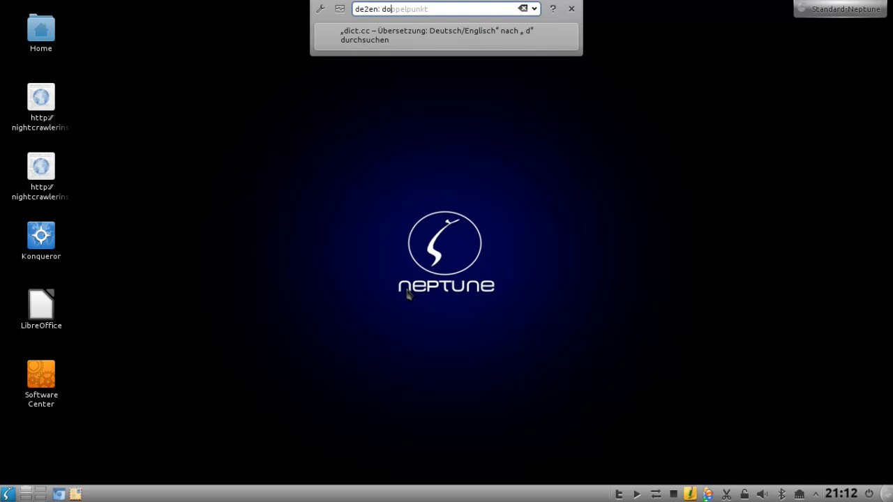
text(ppelpunkt)
key(Return)
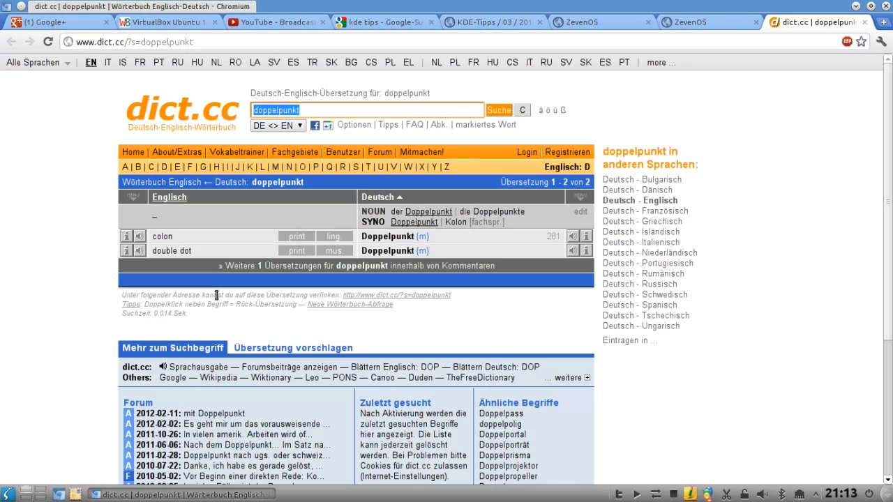
key(alt+F4)
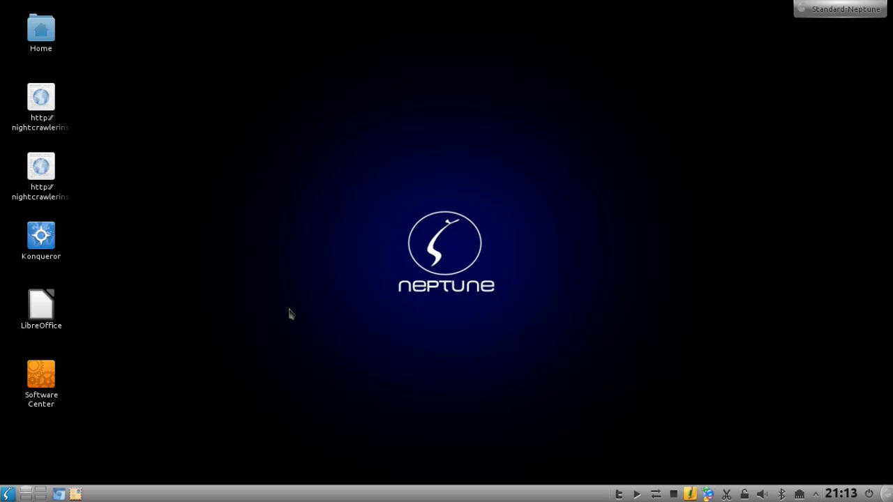
Search YouTube for "zevenos-neptun" from the launcher with the yt: web shortcut, look through the results, and close the results tab and browser.
key(alt+F2)
text(y)
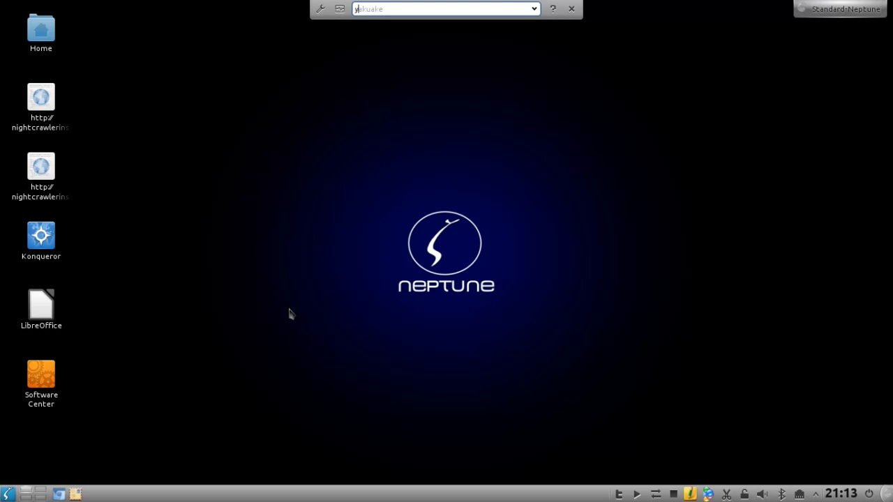
text(t:zevenos neptune)
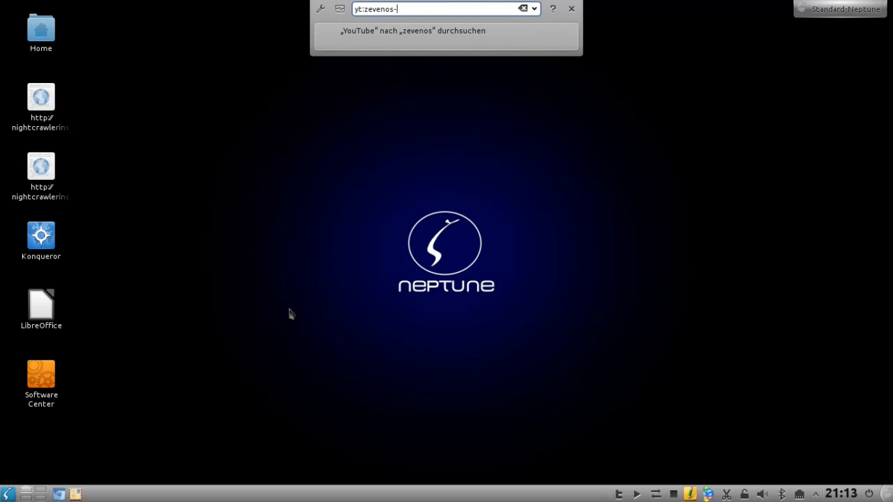
key(Return)
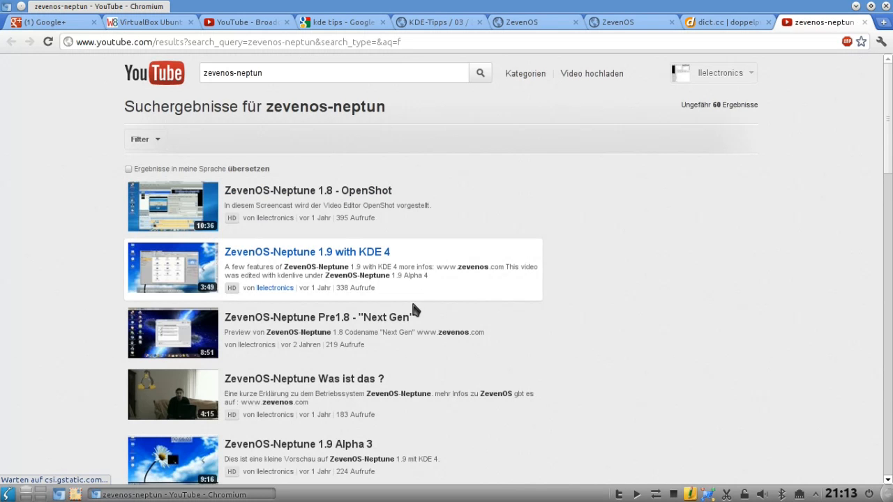
scroll(63, 377, down, 3)
scroll(61, 376, down, 2)
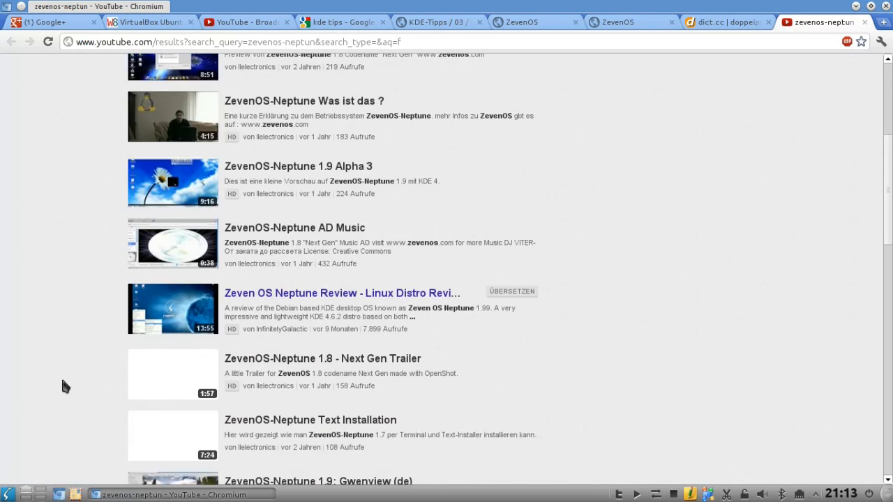
scroll(62, 376, up, 5)
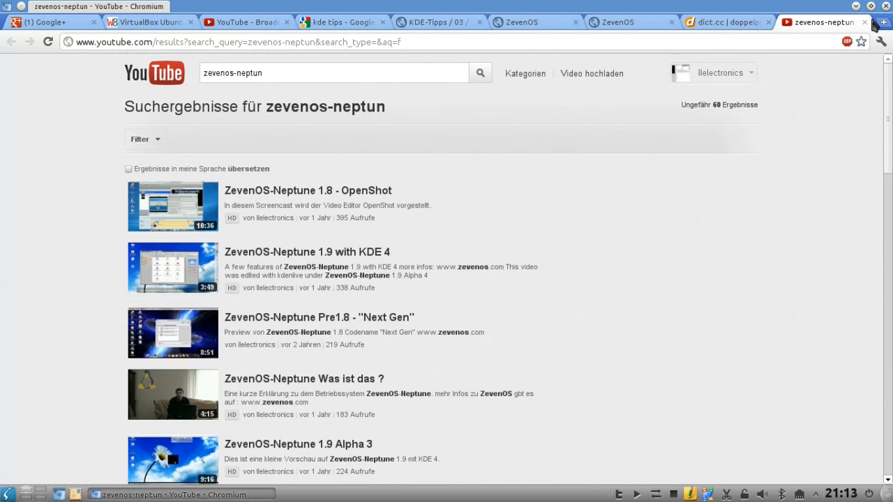
key(ctrl+w)
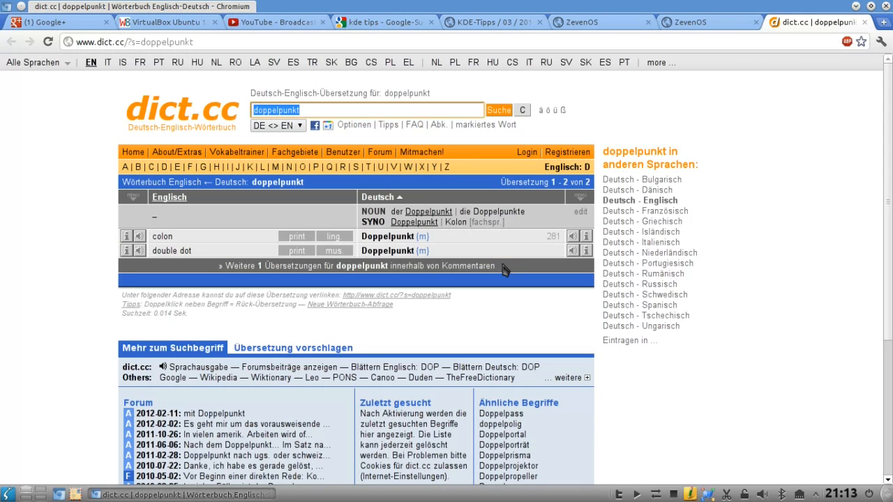
key(alt+F4)
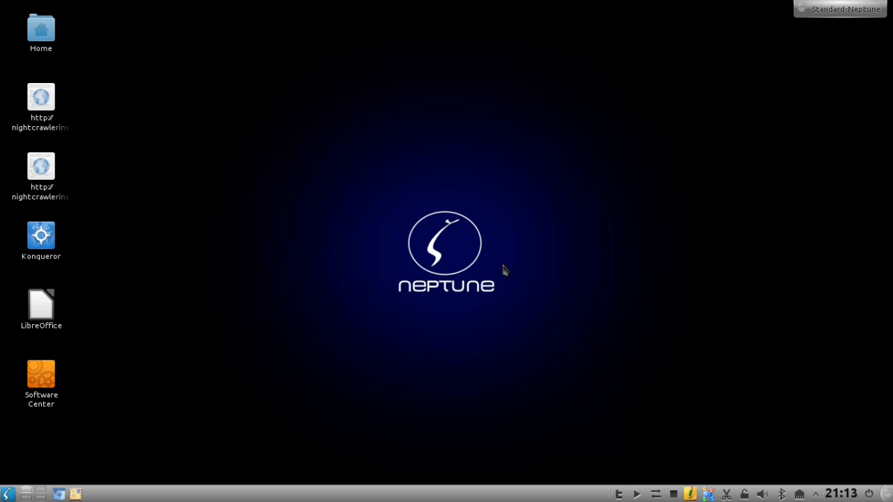
Start Konqueror, open its Webkürzel settings and look through the list of web shortcuts.
click(47, 257)
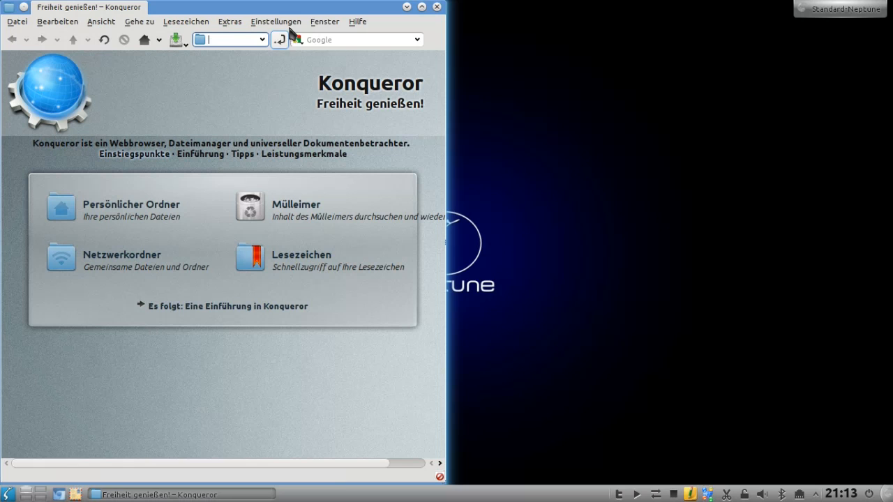
click(289, 22)
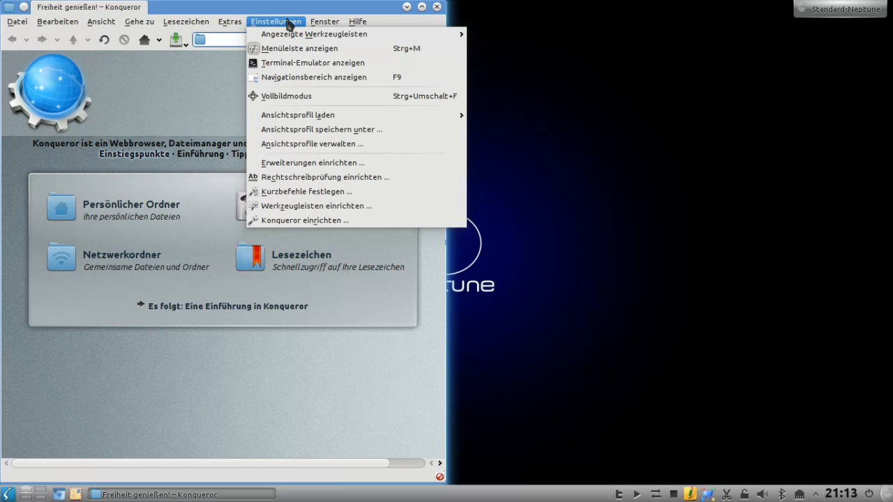
click(305, 221)
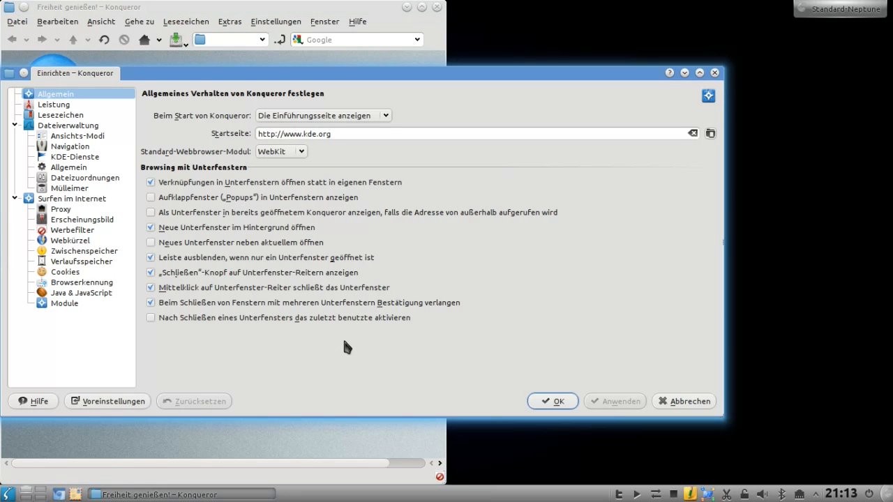
click(69, 241)
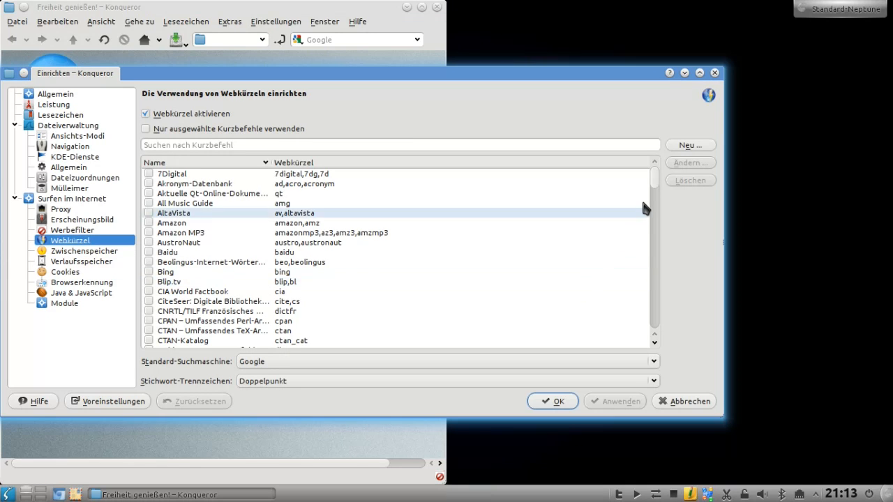
mouse_move(655, 178)
mouse_down()
mouse_move(660, 328)
mouse_move(665, 164)
mouse_up()
scroll(456, 268, down, 3)
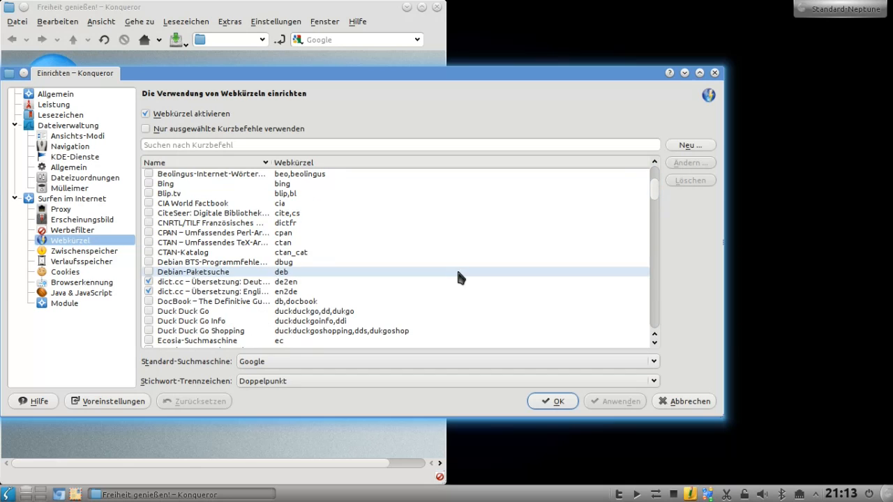
scroll(443, 288, down, 8)
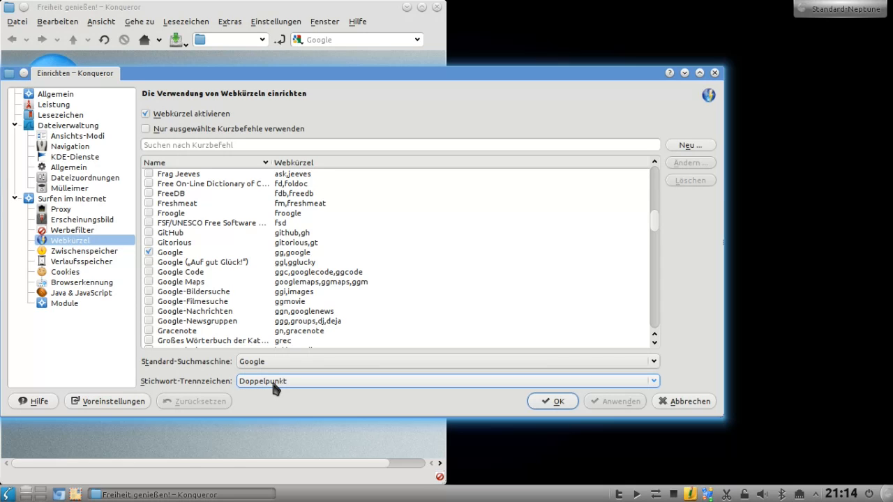
Switch the keyword delimiter (Stichwort-Trennzeichen) to Leerzeichen and return it to Doppelpunkt.
click(652, 383)
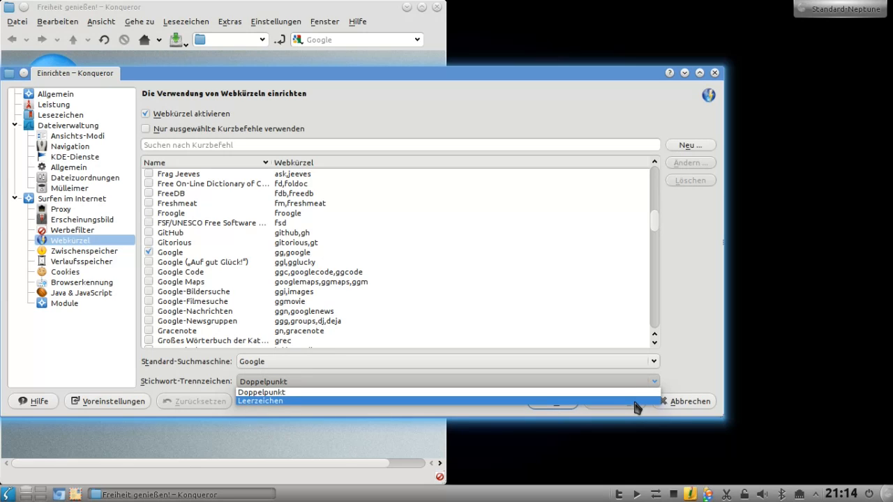
click(635, 402)
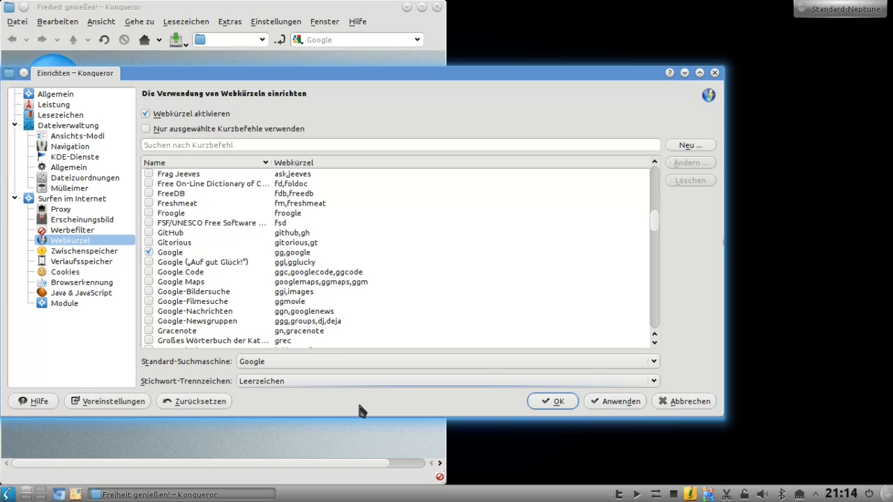
click(569, 386)
click(604, 402)
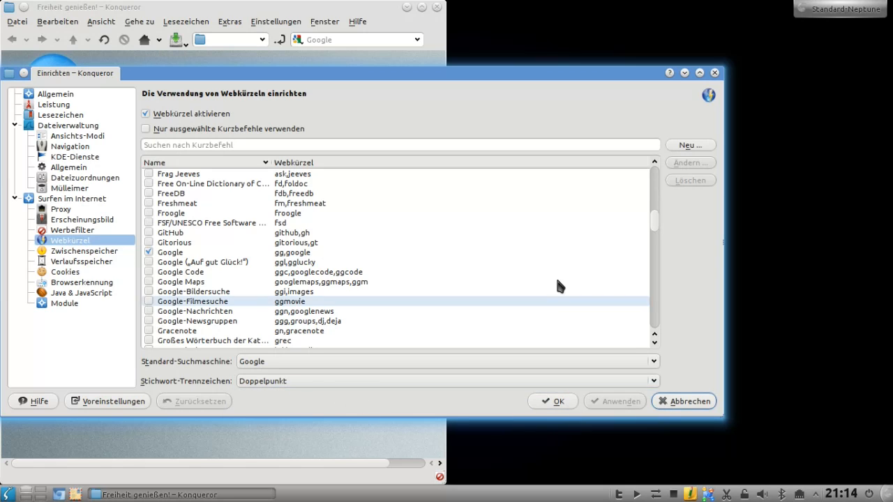
Enable the Google-Bildersuche web shortcut and look further down the shortcut list.
scroll(550, 292, down, 2)
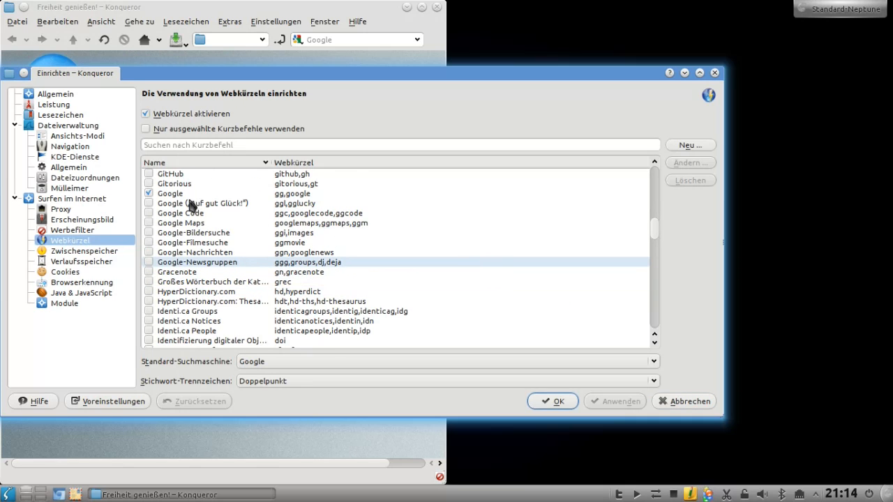
click(148, 233)
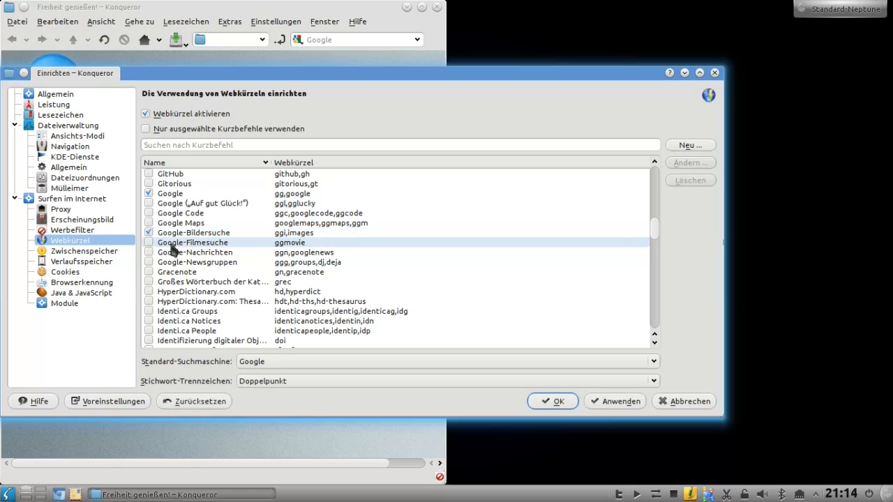
scroll(362, 279, down, 1)
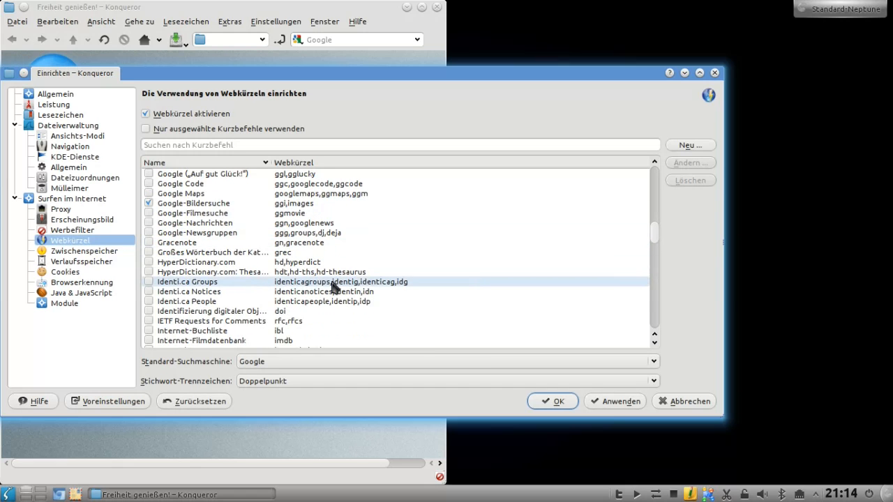
scroll(330, 280, down, 1)
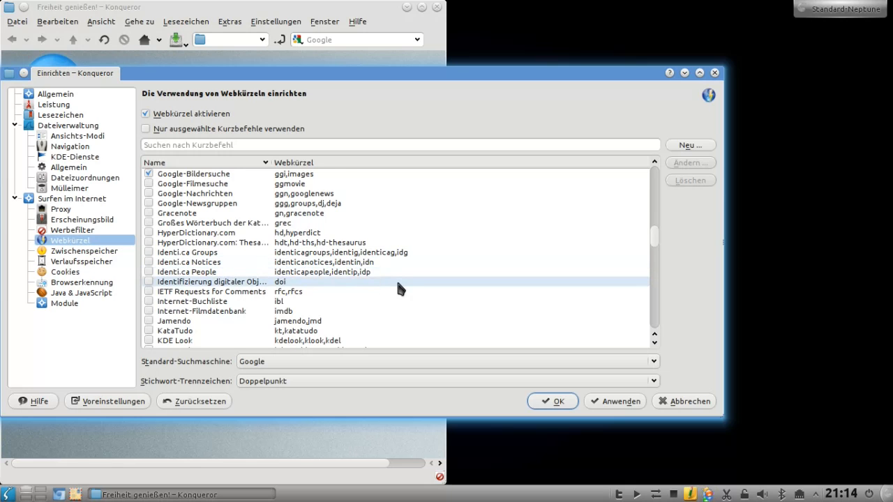
Look through the rest of the web shortcut list, from the Google entries down to YouTube.
scroll(396, 278, down, 1)
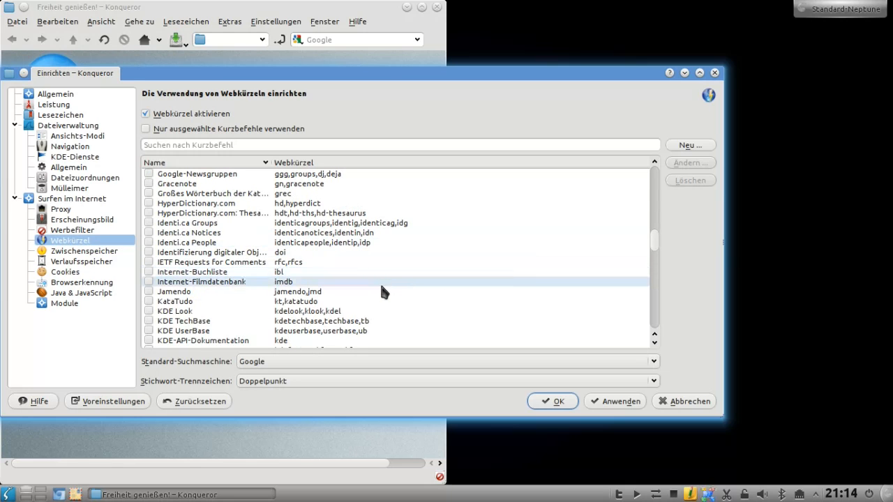
scroll(383, 286, down, 2)
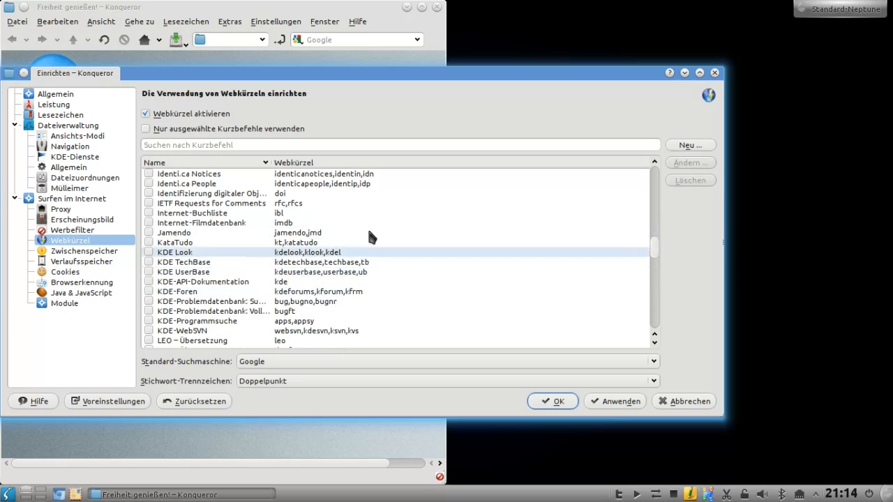
scroll(373, 246, down, 2)
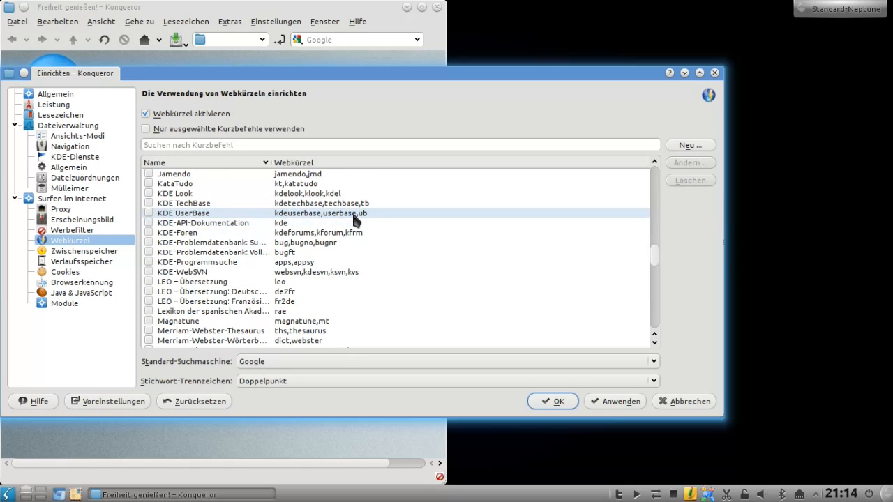
scroll(417, 283, down, 2)
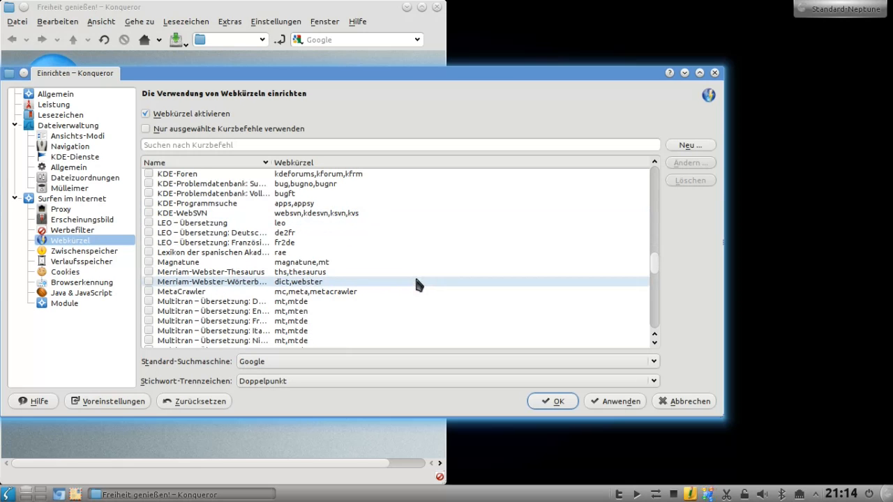
scroll(395, 267, down, 4)
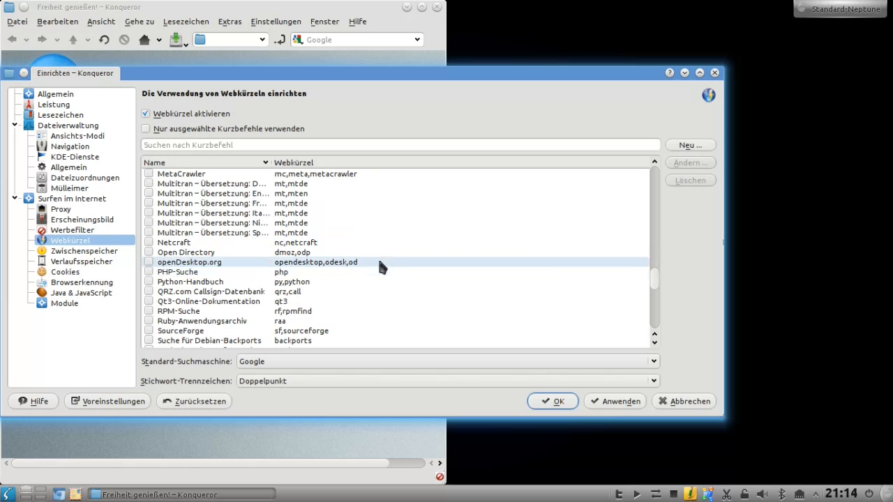
scroll(393, 274, down, 5)
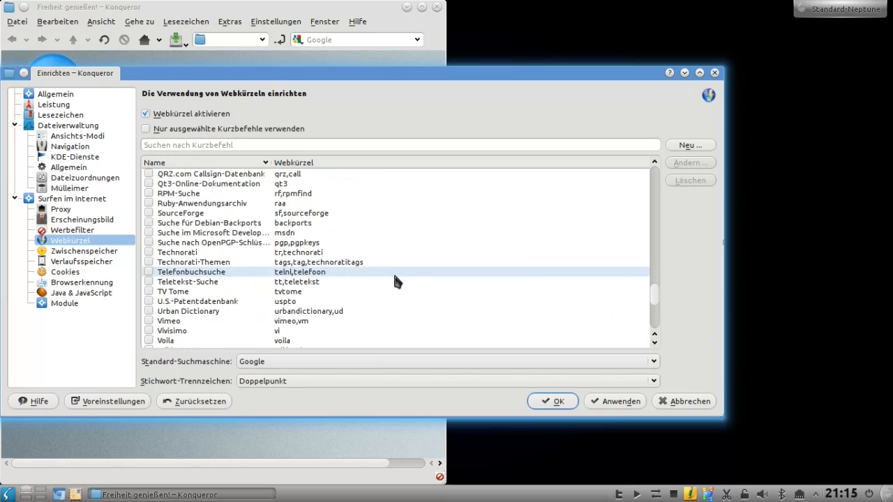
scroll(392, 273, down, 4)
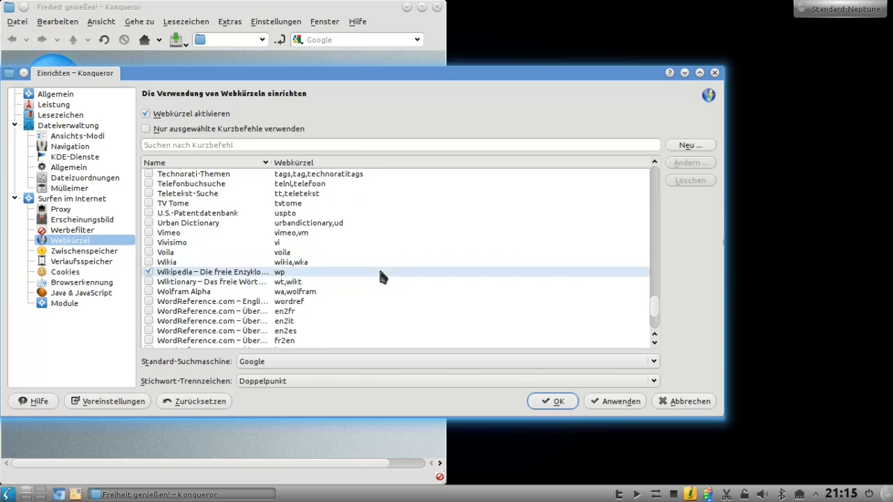
scroll(396, 286, down, 1)
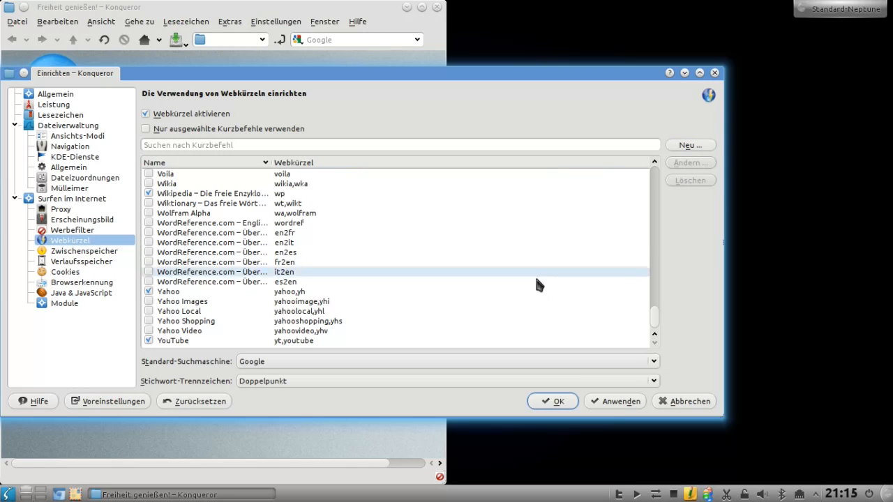
Inspect the YouTube web shortcut's search address and keywords without changing them, and close the settings and Konqueror without applying.
click(307, 341)
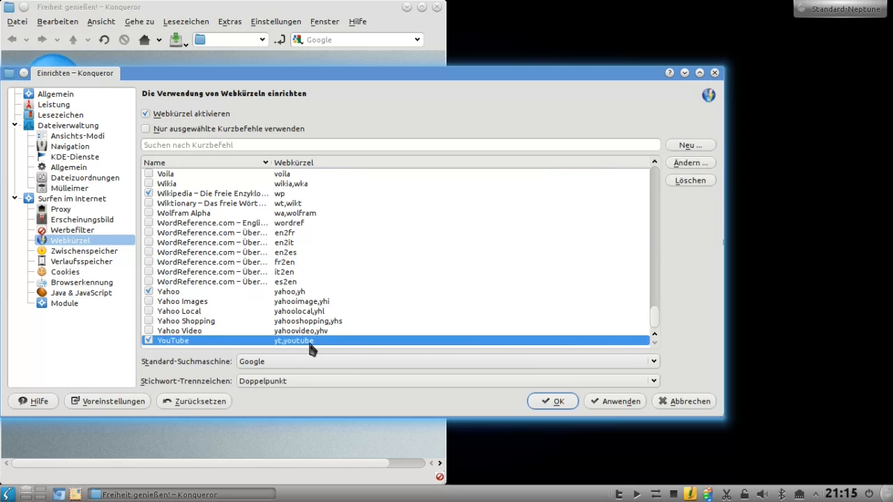
click(691, 163)
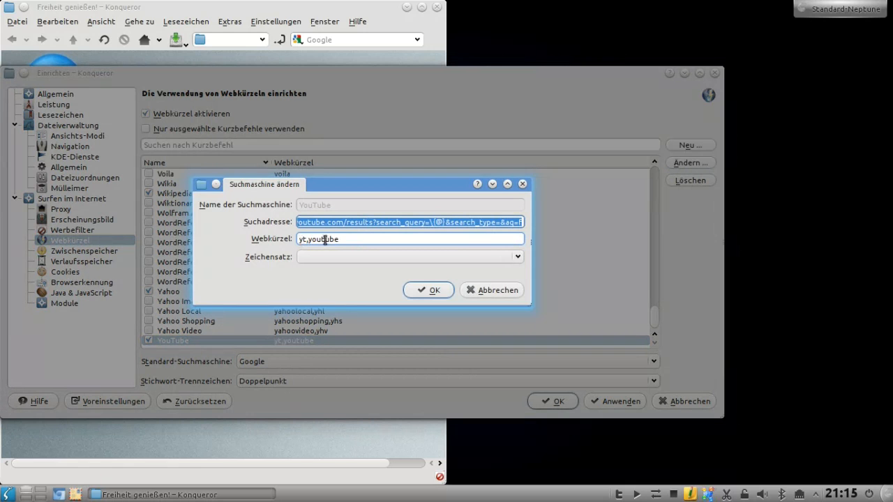
click(481, 294)
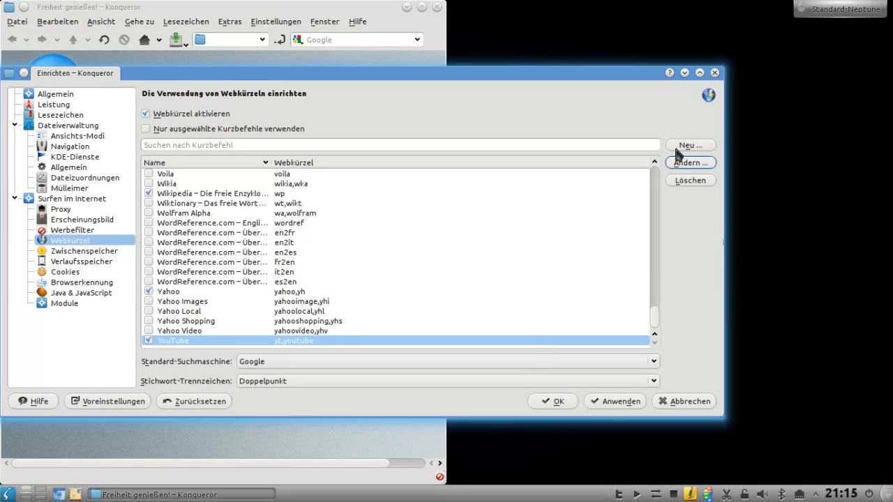
click(715, 72)
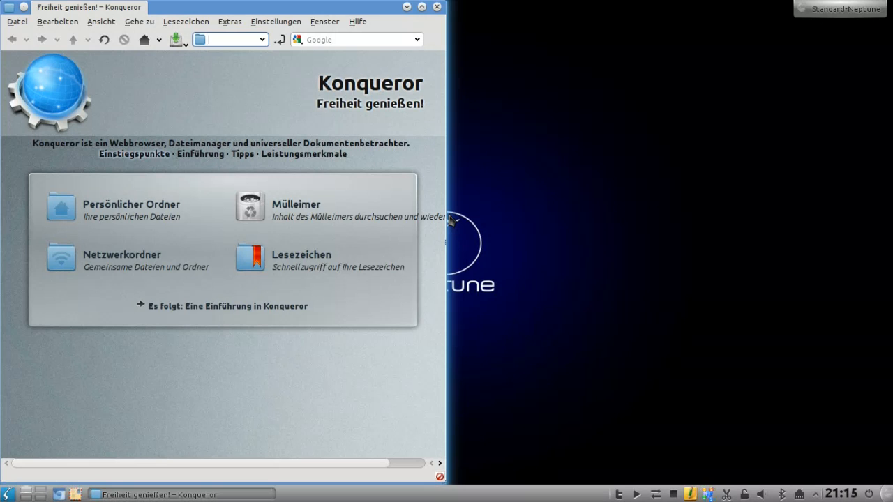
click(438, 7)
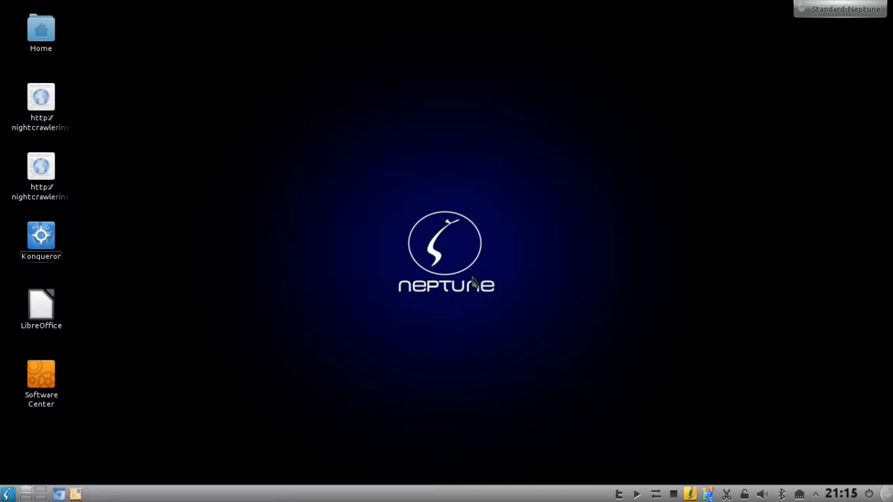